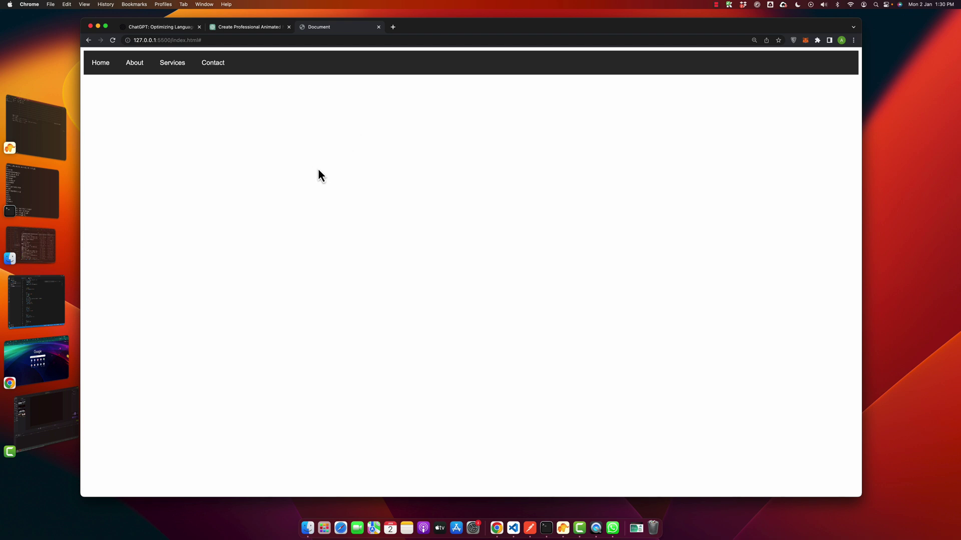
Step: Compare ChatGPT's navbar CSS with the preview's Services dropdown, then bring ChatGPT up full size
{"action": "left_click", "coordinate": [250, 28]}
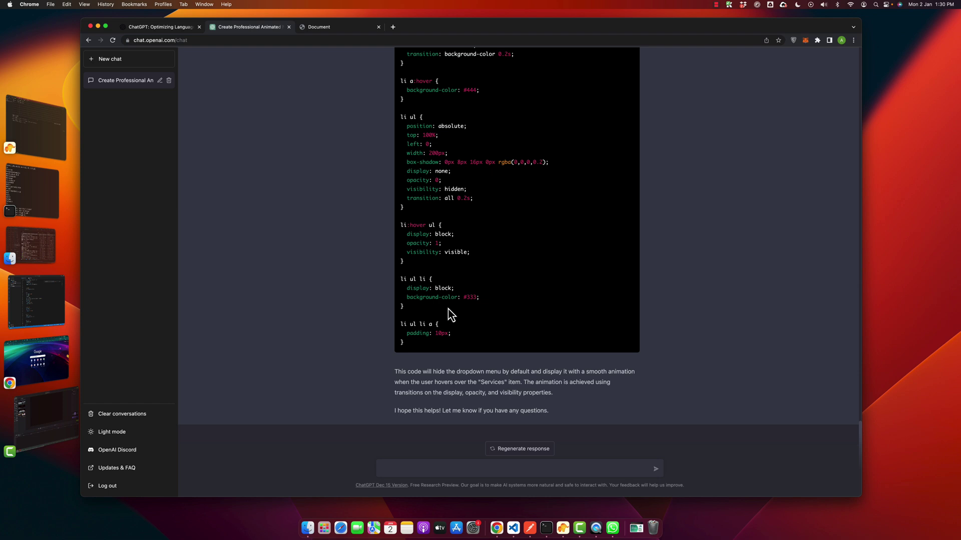
{"action": "scroll", "coordinate": [450, 315], "scroll_direction": "up", "scroll_amount": 5}
{"action": "scroll", "coordinate": [450, 314], "scroll_direction": "up", "scroll_amount": 3}
{"action": "scroll", "coordinate": [449, 315], "scroll_direction": "down", "scroll_amount": 7}
{"action": "left_click", "coordinate": [311, 28]}
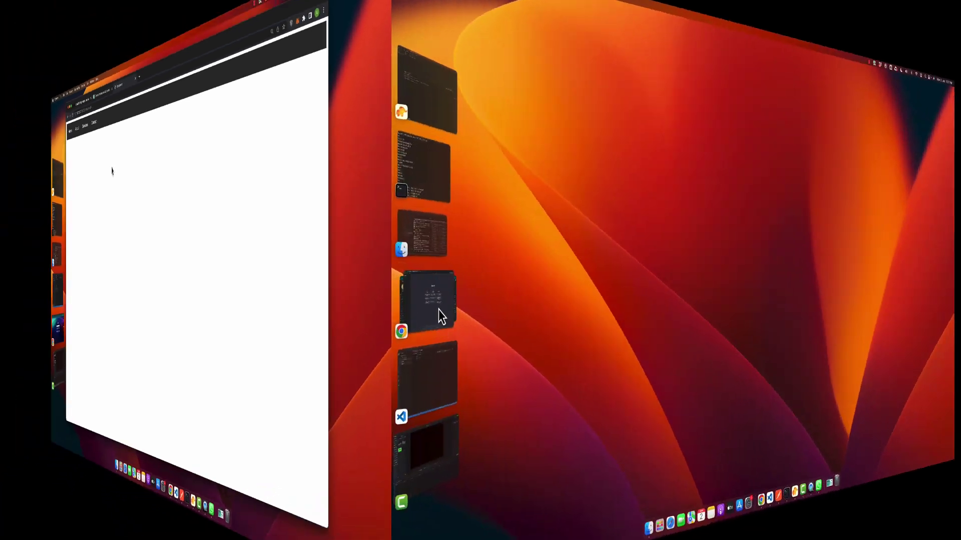
{"action": "left_click", "coordinate": [441, 316]}
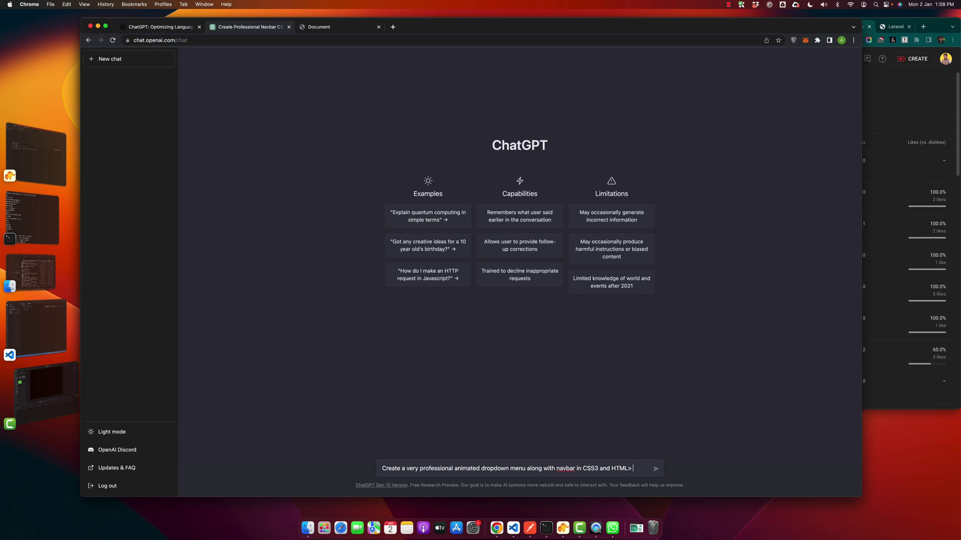
Step: Send ChatGPT the prompt for a professional animated CSS3/HTML dropdown menu with navbar
{"action": "type", "text": "ld"}
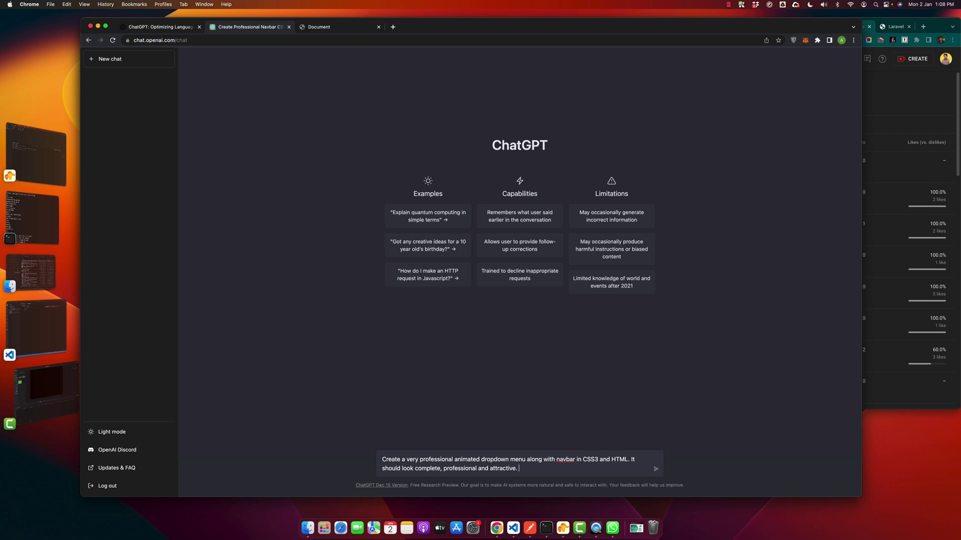
{"action": "key", "text": "Return"}
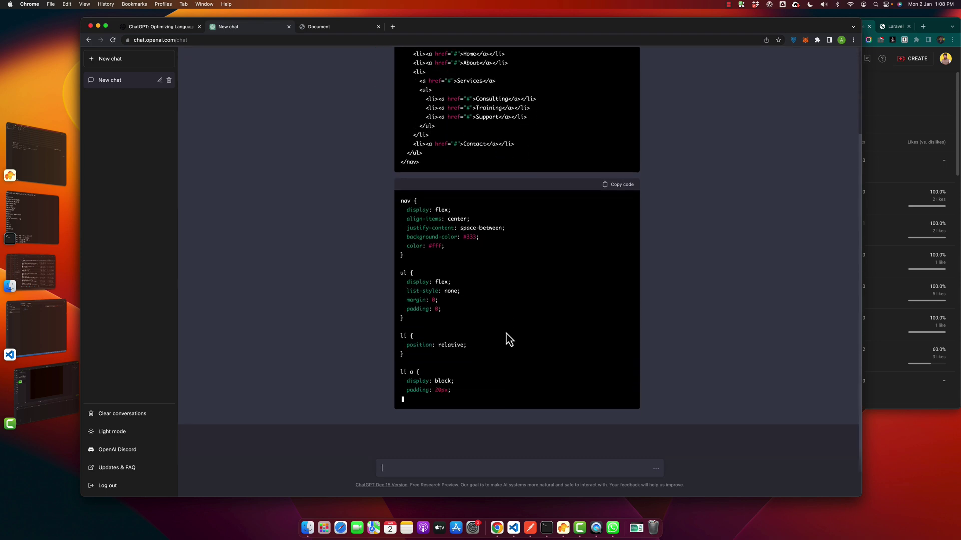
Step: Scroll back to the top of ChatGPT's reply containing the nav HTML
{"action": "scroll", "coordinate": [505, 334], "scroll_direction": "up", "scroll_amount": 3}
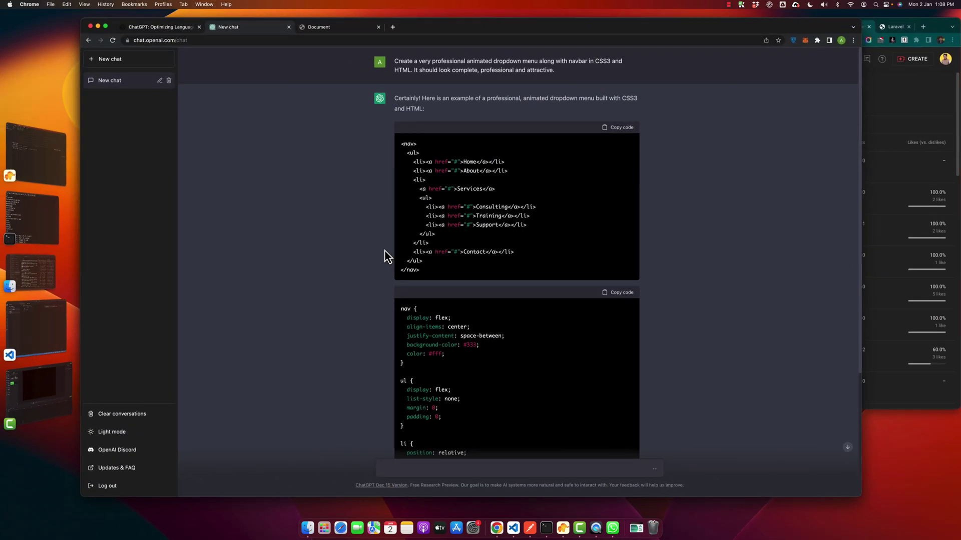
Step: Save index.html with ChatGPT's nav markup pasted into the body
{"action": "key", "text": "super+Tab"}
{"action": "left_click", "coordinate": [386, 256]}
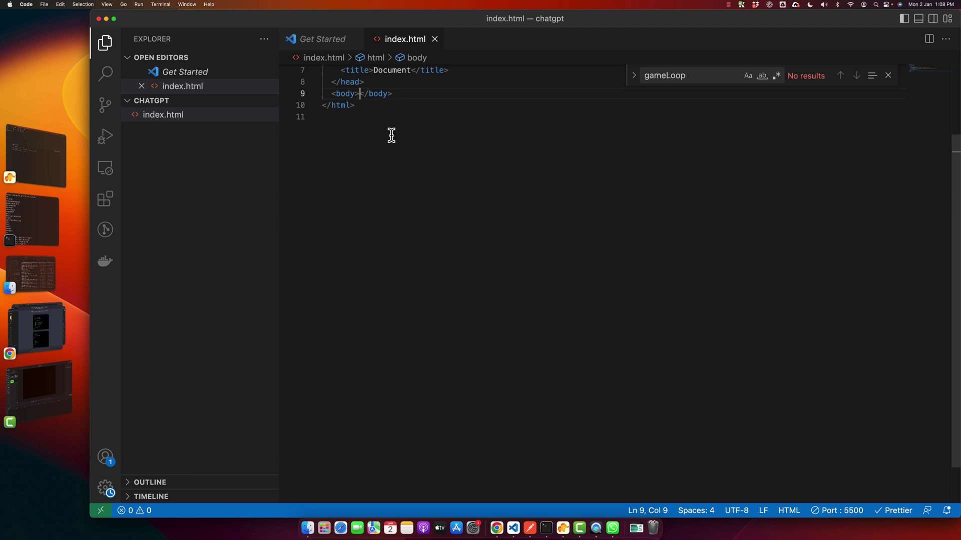
{"action": "key", "text": "super+s"}
{"action": "key", "text": "super+Tab"}
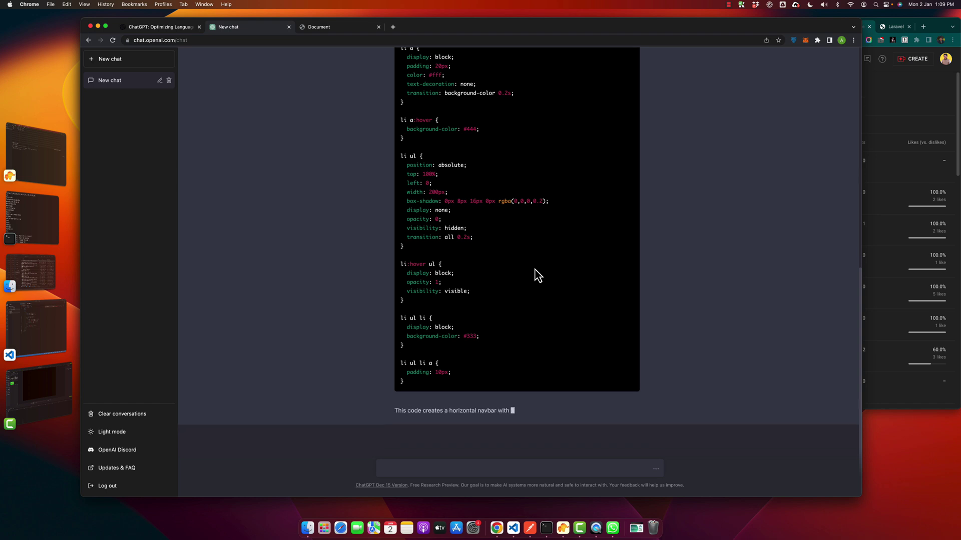
Step: Copy ChatGPT's navbar CSS and prepare a new line after line 7 in the head
{"action": "scroll", "coordinate": [535, 274], "scroll_direction": "up", "scroll_amount": 15}
{"action": "scroll", "coordinate": [576, 272], "scroll_direction": "up", "scroll_amount": 10}
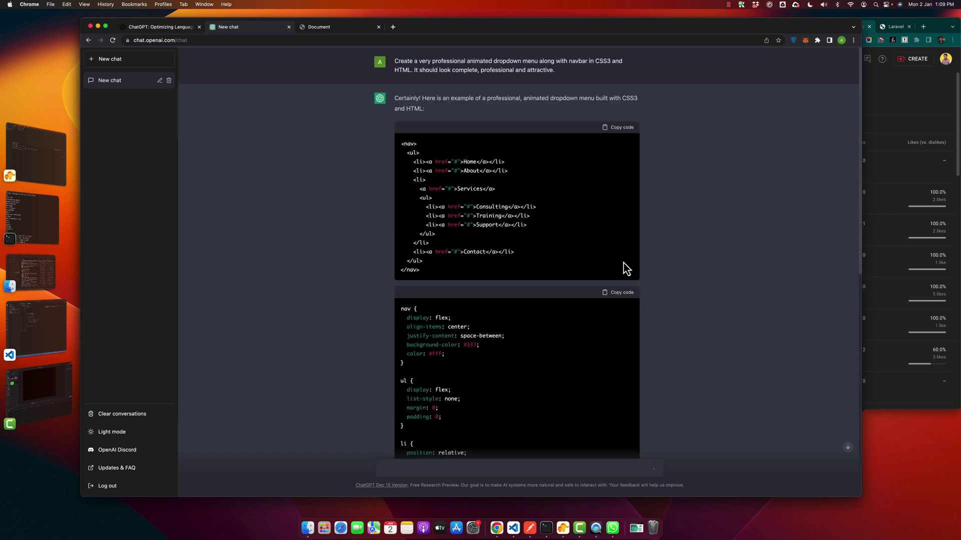
{"action": "left_click", "coordinate": [620, 295]}
{"action": "key", "text": "super+Tab"}
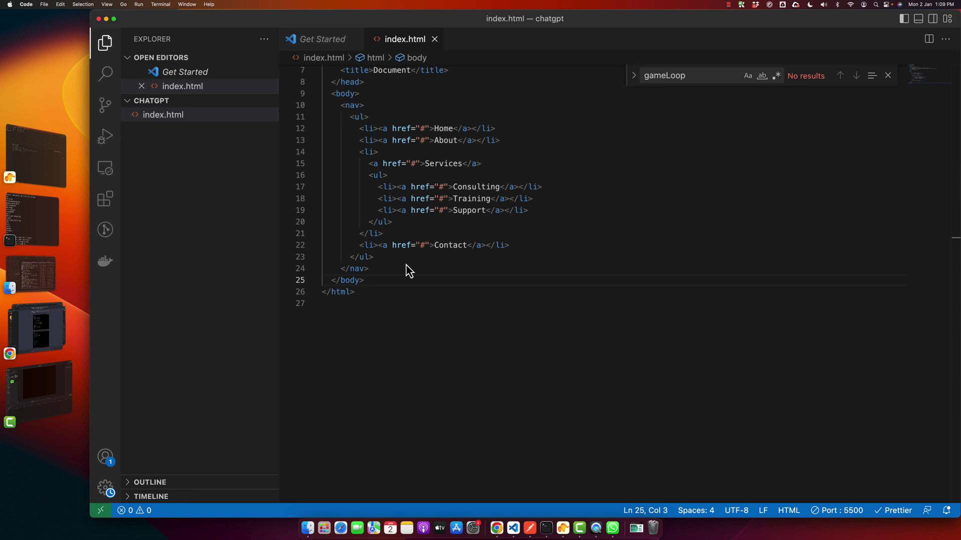
{"action": "scroll", "coordinate": [396, 221], "scroll_direction": "up", "scroll_amount": 3}
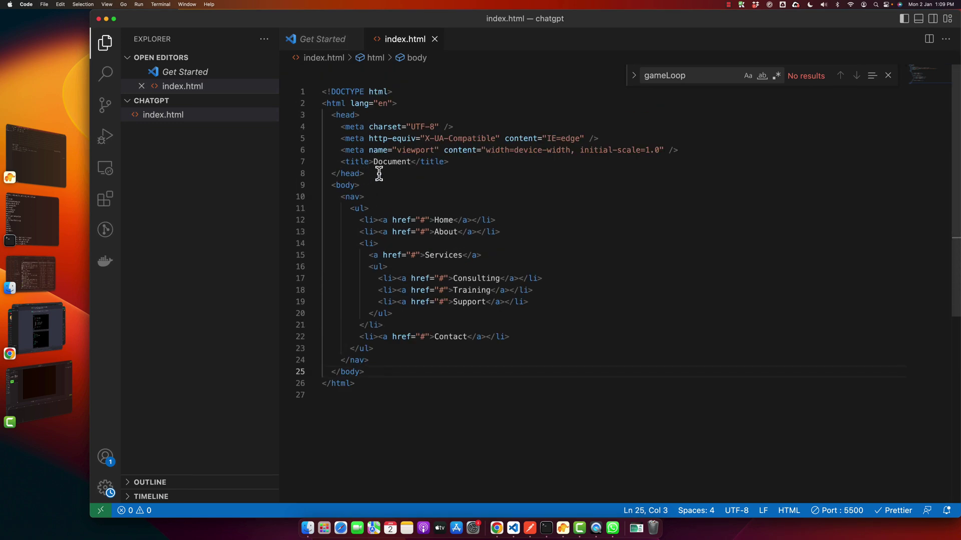
{"action": "left_click", "coordinate": [458, 162]}
{"action": "key", "text": "Return"}
{"action": "key", "text": "super+v"}
{"action": "key", "text": "super+z"}
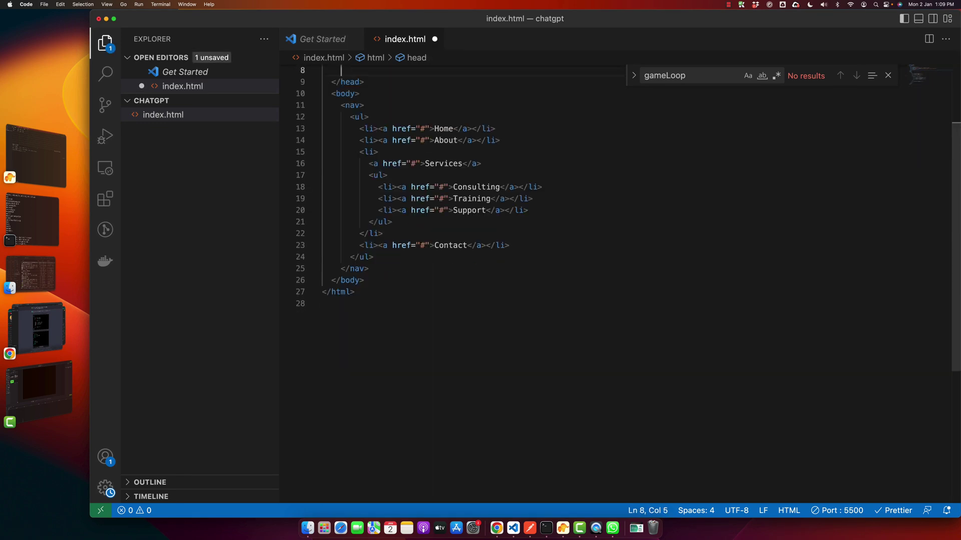
Step: Put the navbar CSS inside a new head <style> block, save, and view the Document preview
{"action": "type", "text": "<s"}
{"action": "key", "text": "BackSpace"}
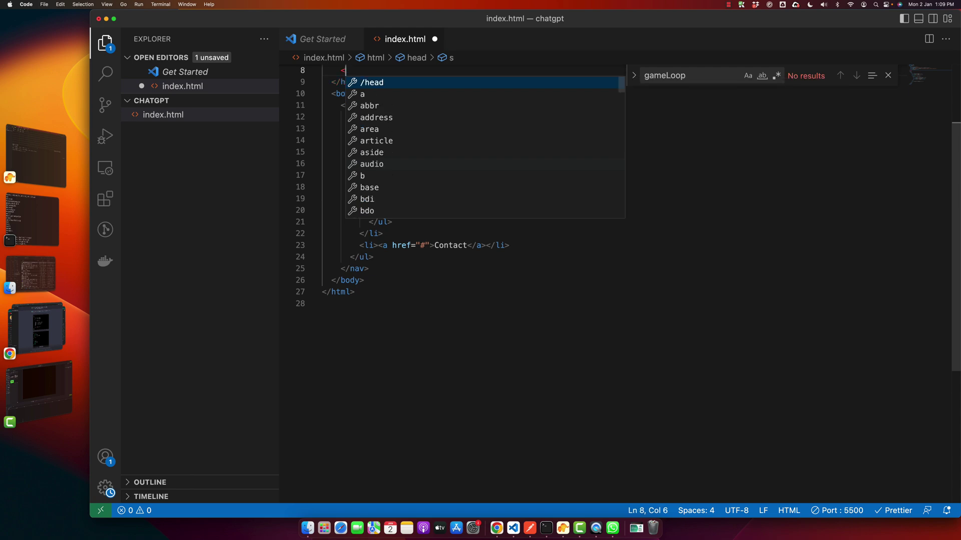
{"action": "type", "text": "sty"}
{"action": "key", "text": "Return"}
{"action": "key", "text": "Return"}
{"action": "key", "text": "super+v"}
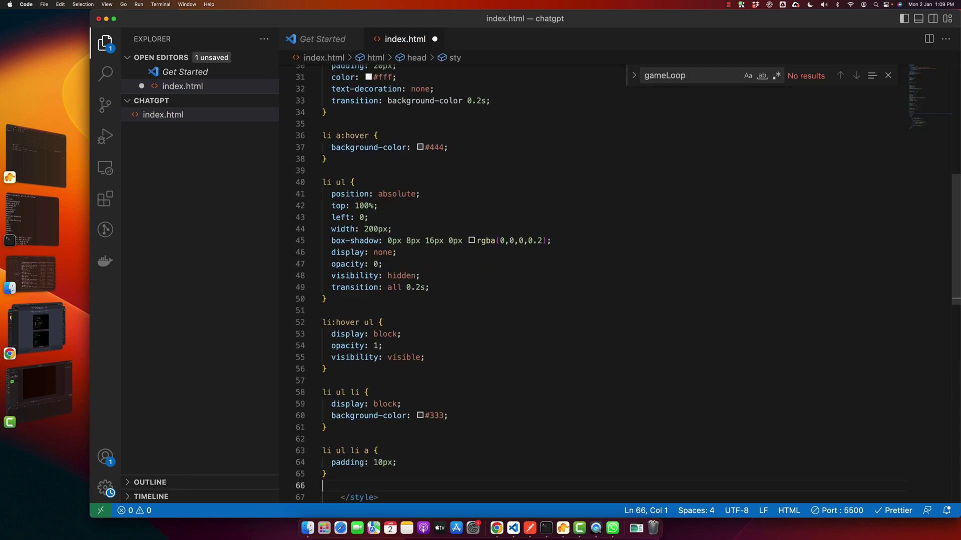
{"action": "key", "text": "super+s"}
{"action": "key", "text": "super+Tab"}
{"action": "left_click", "coordinate": [310, 28]}
{"action": "mouse_move", "coordinate": [168, 62]}
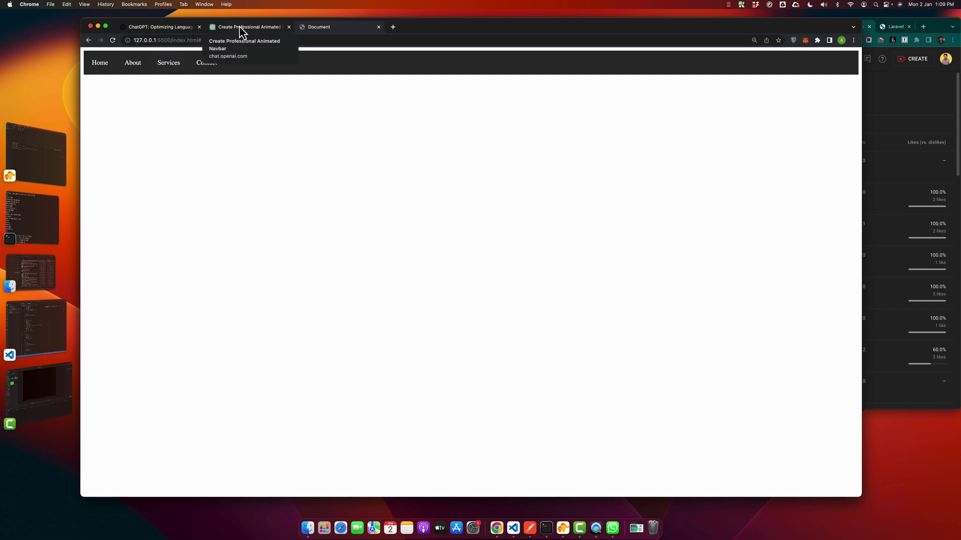
Step: Ask ChatGPT to make the dropdown visible with animation and improve the font family
{"action": "left_click", "coordinate": [240, 29]}
{"action": "scroll", "coordinate": [418, 332], "scroll_direction": "down", "scroll_amount": 10}
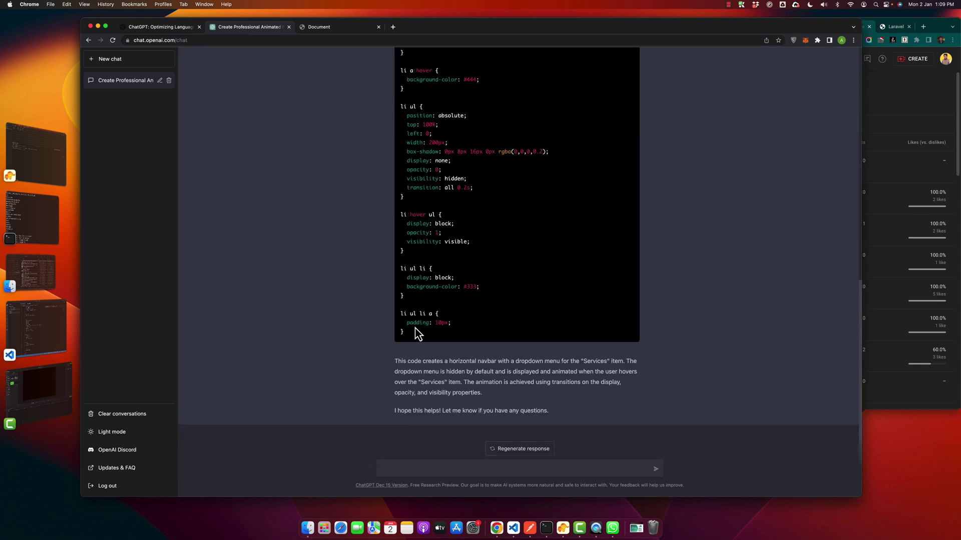
{"action": "left_click", "coordinate": [437, 466]}
{"action": "type", "text": "The do"}
{"action": "type", "text": " with an"}
{"action": "type", "text": "imati"}
{"action": "type", "text": "on "}
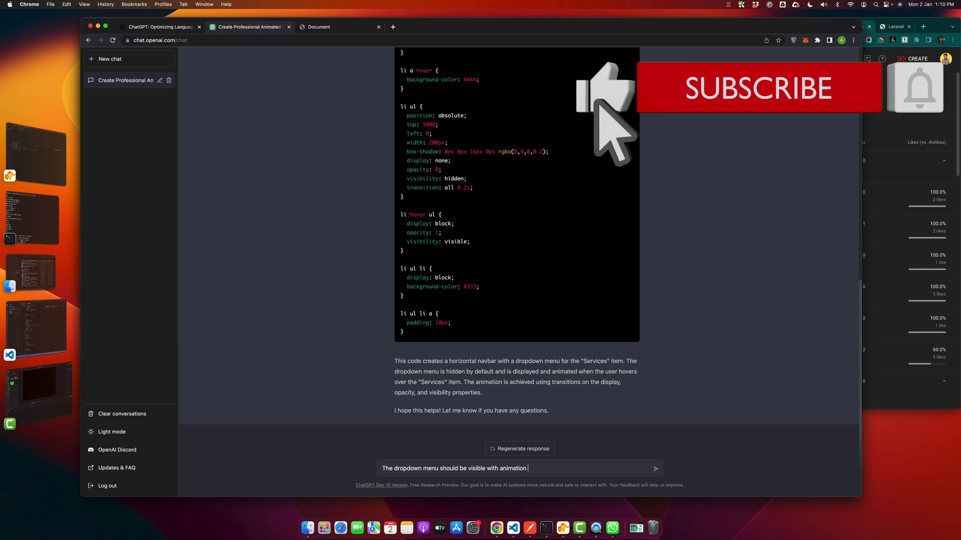
{"action": "type", "text": ". Also "}
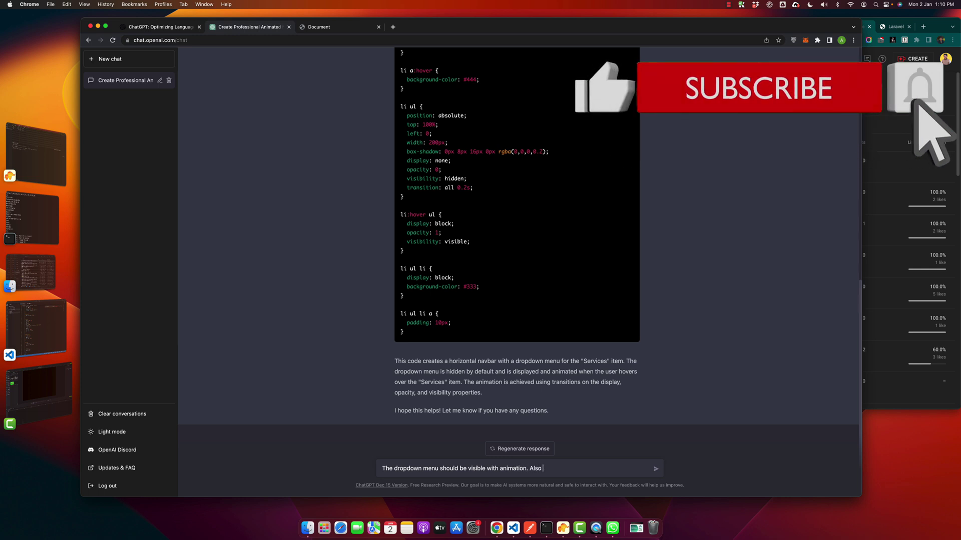
{"action": "type", "text": "improve the fon"}
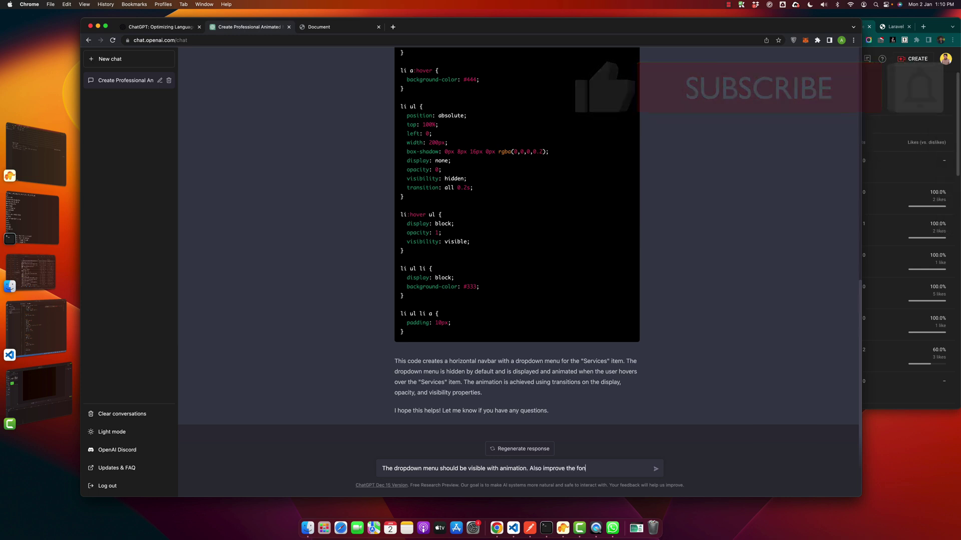
{"action": "type", "text": "t family."}
{"action": "key", "text": "Return"}
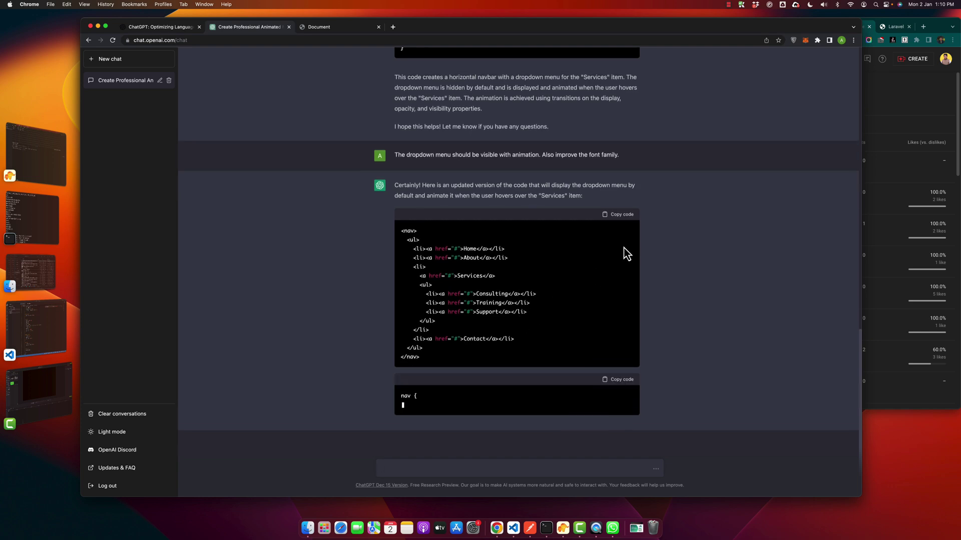
Step: Select and delete the nav block on lines 69–83 of index.html's body
{"action": "key", "text": "super+Tab"}
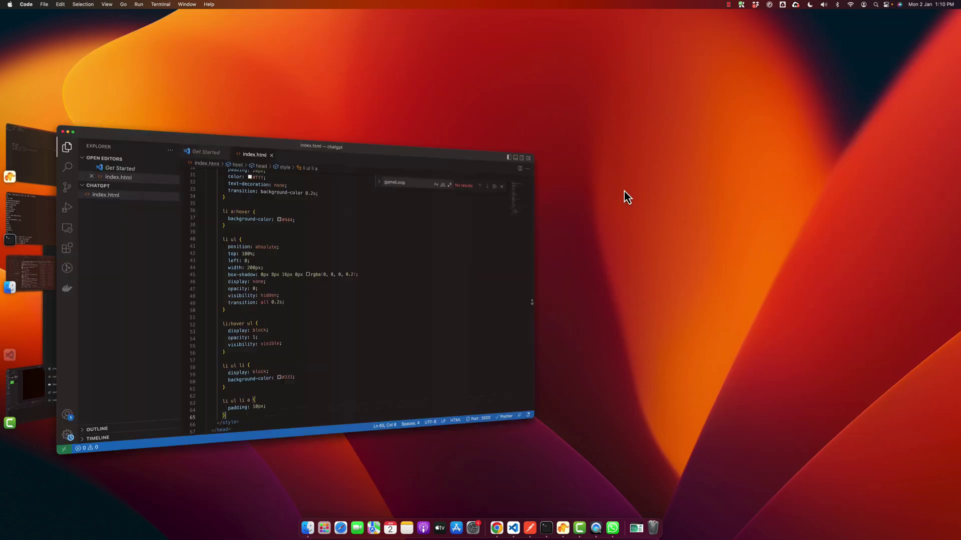
{"action": "scroll", "coordinate": [365, 217], "scroll_direction": "down", "scroll_amount": 15}
{"action": "scroll", "coordinate": [365, 217], "scroll_direction": "up", "scroll_amount": 8}
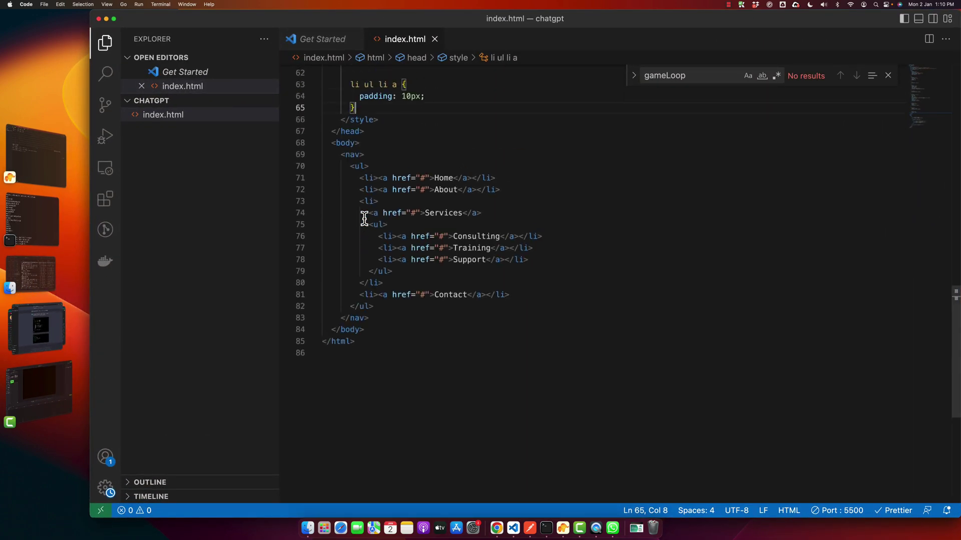
{"action": "scroll", "coordinate": [365, 218], "scroll_direction": "up", "scroll_amount": 1}
{"action": "left_click", "coordinate": [356, 172]}
{"action": "left_click", "coordinate": [383, 332]}
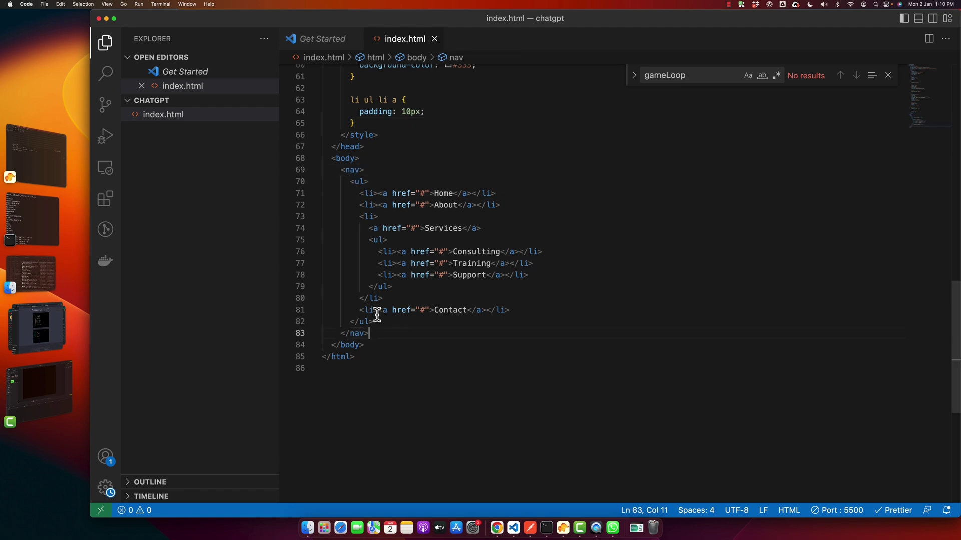
{"action": "left_click", "coordinate": [346, 180], "text": "shift"}
{"action": "key", "text": "BackSpace"}
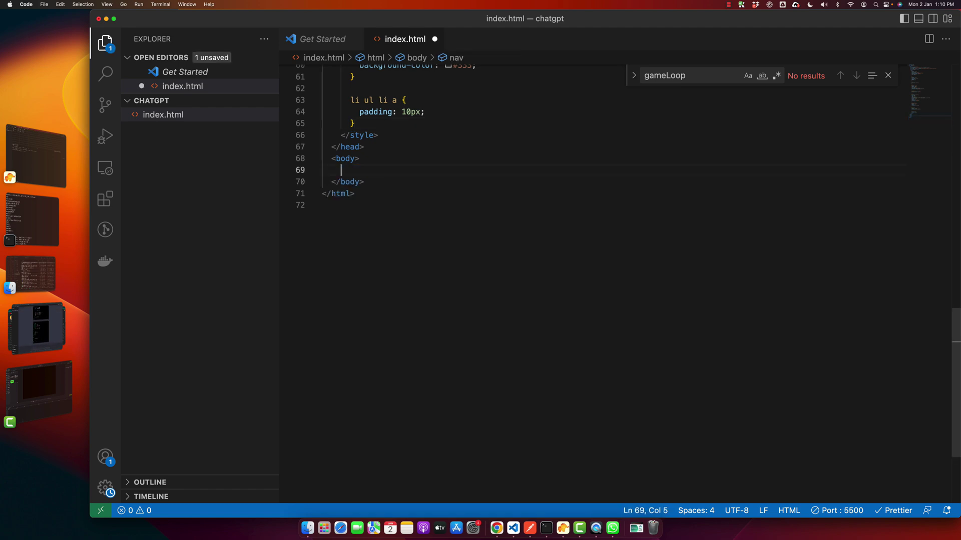
{"action": "key", "text": "super+z"}
{"action": "key", "text": "super+Tab"}
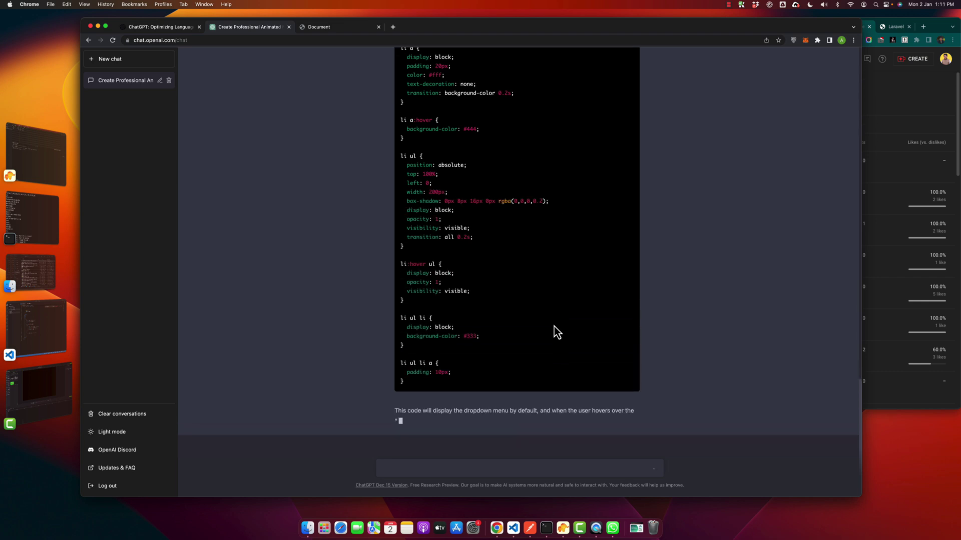
Step: Scroll through ChatGPT's revised navbar CSS to copy it
{"action": "scroll", "coordinate": [554, 326], "scroll_direction": "up", "scroll_amount": 3}
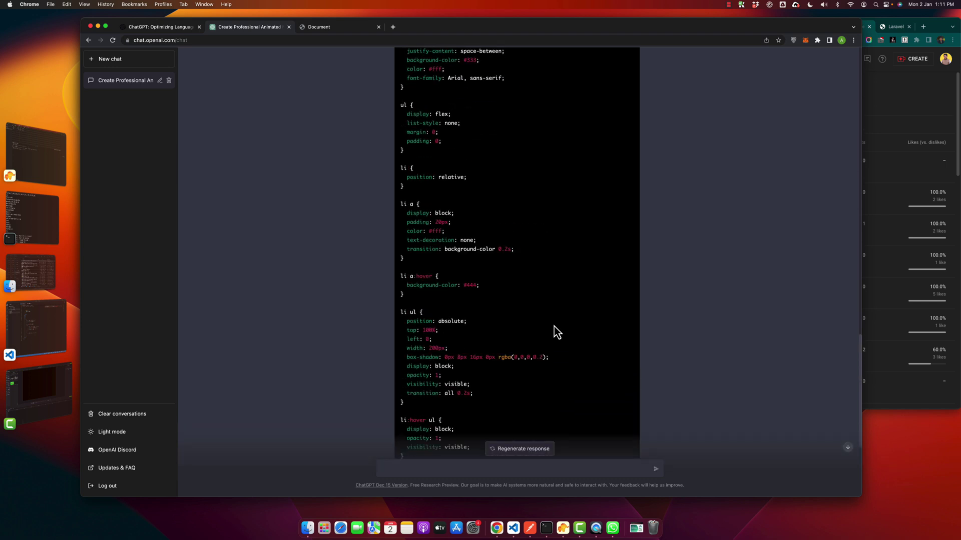
{"action": "scroll", "coordinate": [554, 326], "scroll_direction": "up", "scroll_amount": 3}
{"action": "scroll", "coordinate": [572, 313], "scroll_direction": "up", "scroll_amount": 1}
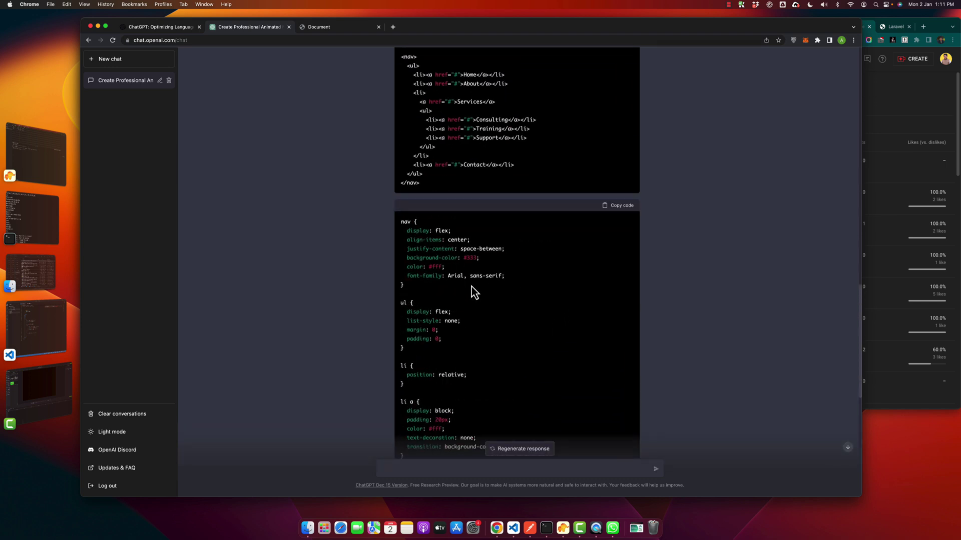
{"action": "scroll", "coordinate": [465, 296], "scroll_direction": "down", "scroll_amount": 2}
{"action": "scroll", "coordinate": [465, 295], "scroll_direction": "down", "scroll_amount": 4}
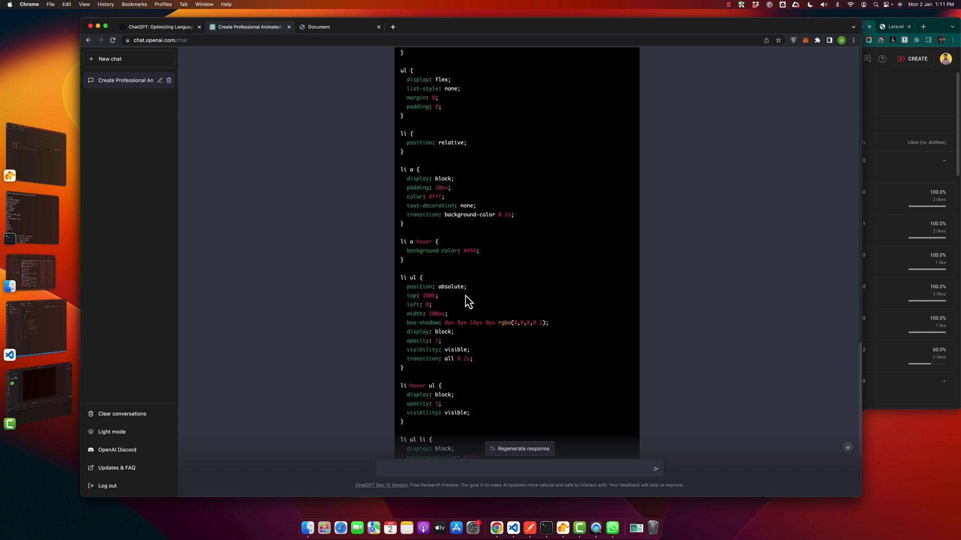
{"action": "scroll", "coordinate": [465, 296], "scroll_direction": "down", "scroll_amount": 2}
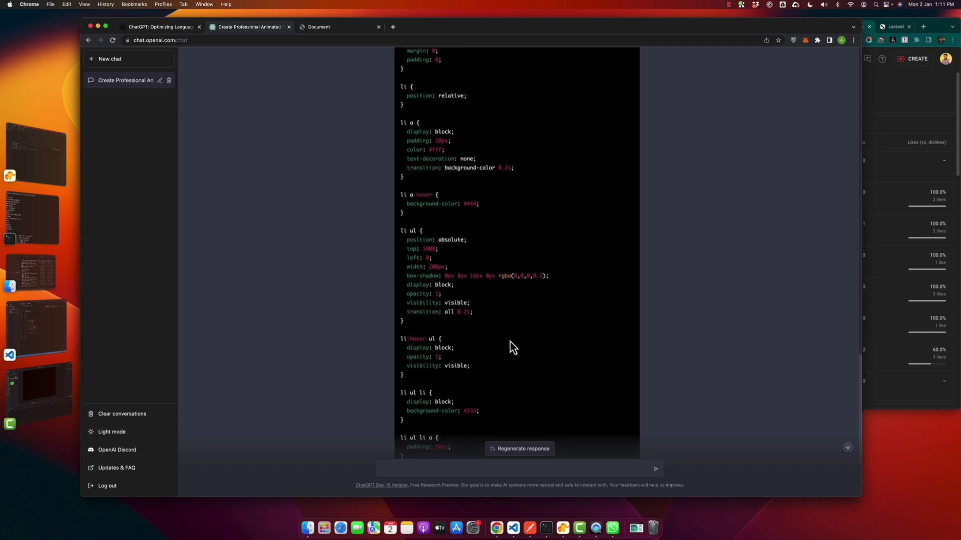
{"action": "scroll", "coordinate": [496, 352], "scroll_direction": "down", "scroll_amount": 2}
{"action": "scroll", "coordinate": [498, 357], "scroll_direction": "up", "scroll_amount": 5}
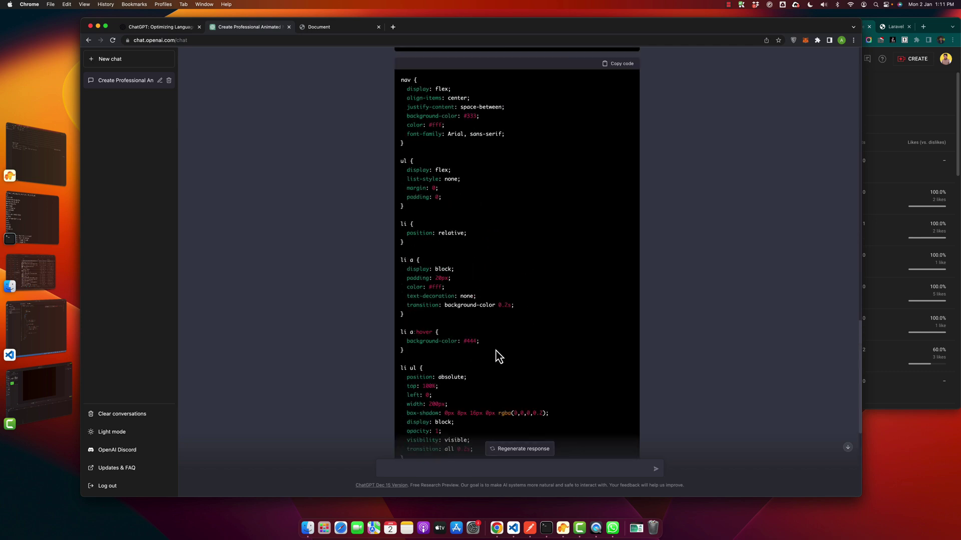
{"action": "scroll", "coordinate": [506, 345], "scroll_direction": "up", "scroll_amount": 2}
Step: Paste the revised CSS over the old nav through li a rules and open the preview
{"action": "key", "text": "super+Tab"}
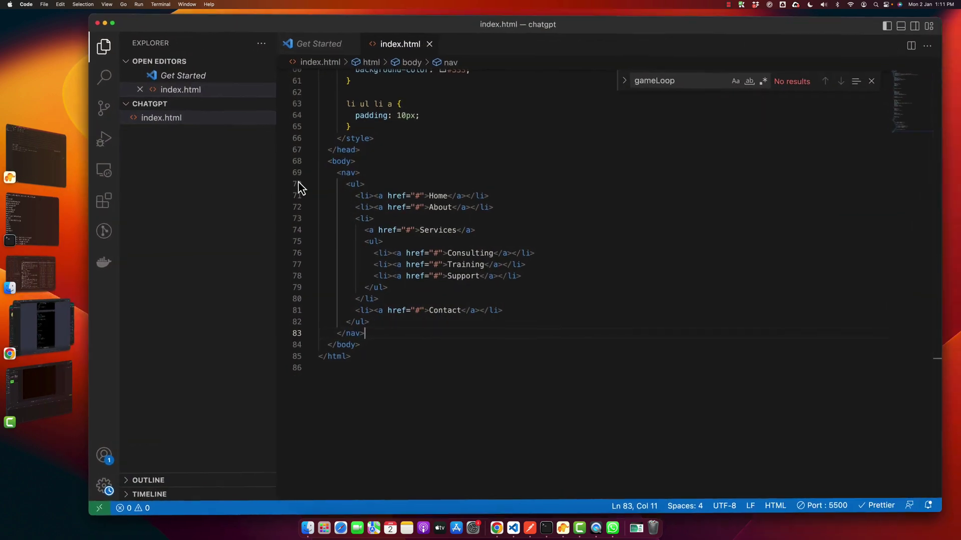
{"action": "scroll", "coordinate": [435, 175], "scroll_direction": "up", "scroll_amount": 10}
{"action": "left_click_drag", "start_coordinate": [350, 185], "coordinate": [424, 481]}
{"action": "key", "text": "super+v"}
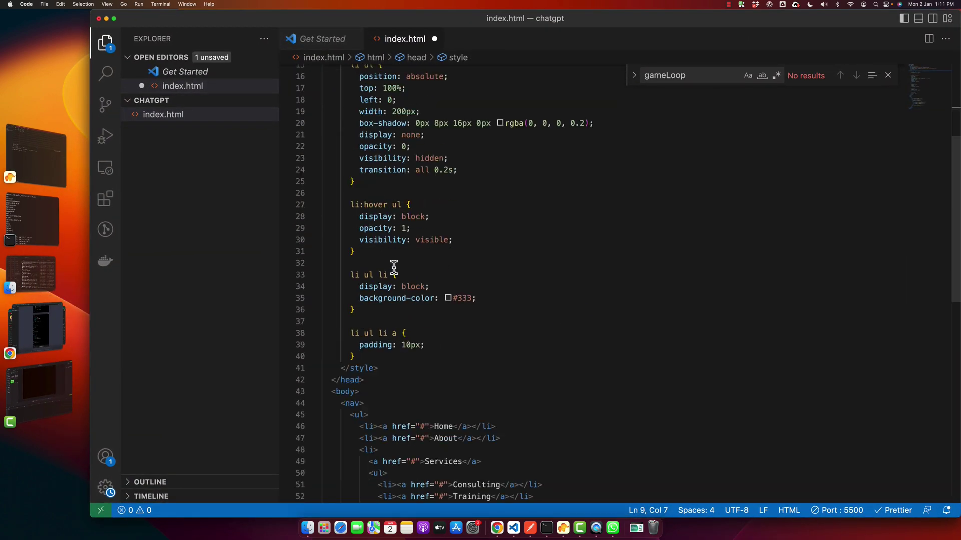
{"action": "scroll", "coordinate": [332, 147], "scroll_direction": "up", "scroll_amount": 5}
{"action": "key", "text": "super+Tab"}
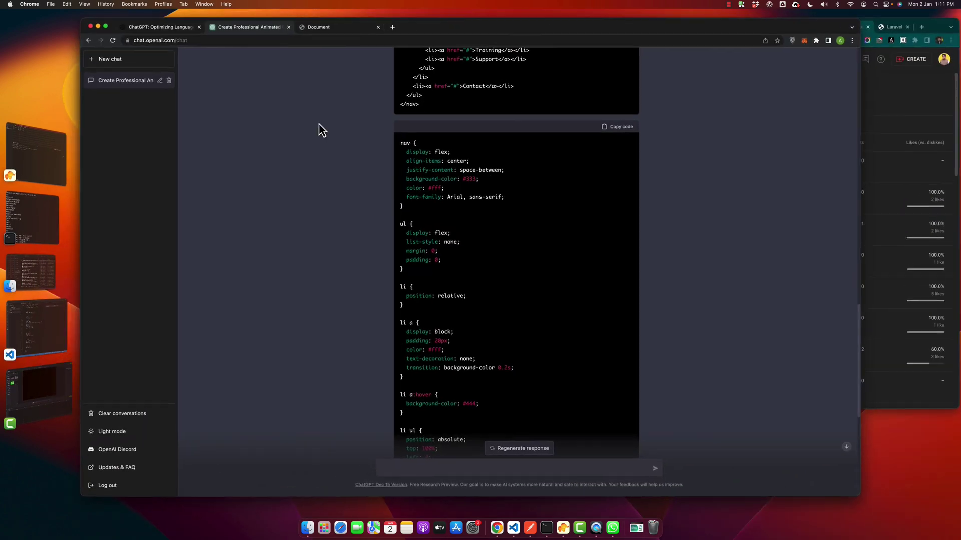
{"action": "left_click", "coordinate": [322, 27]}
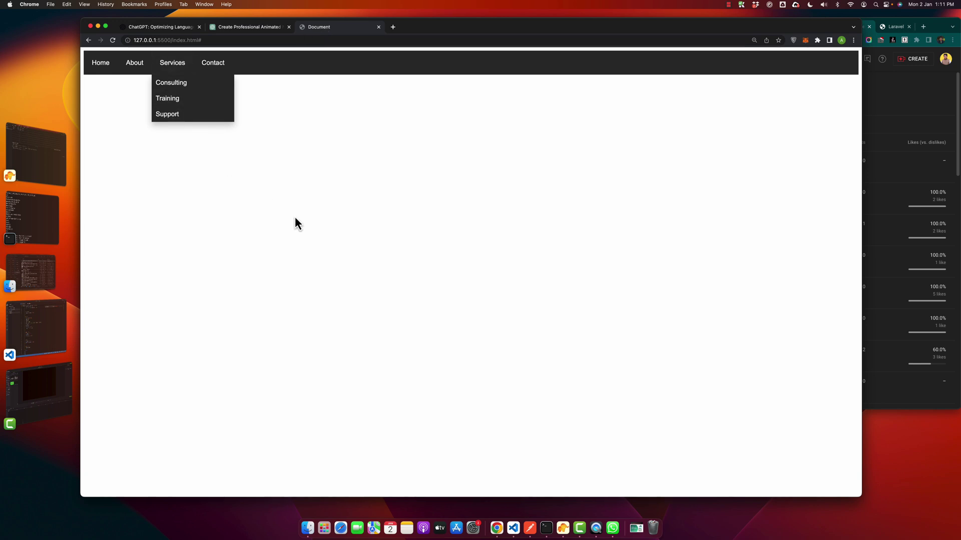
Step: Reload the Document preview to check the Services dropdown, then return to ChatGPT
{"action": "left_click", "coordinate": [113, 40]}
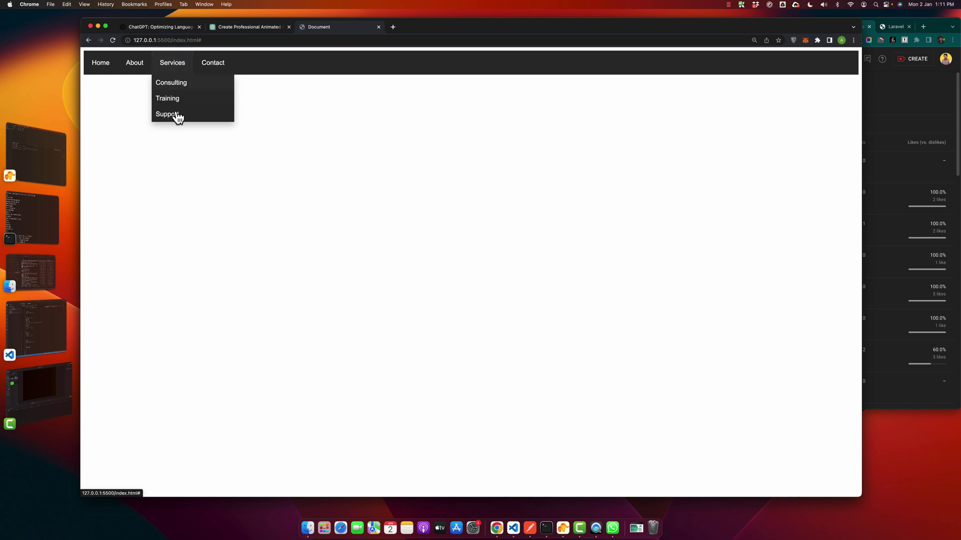
{"action": "left_click", "coordinate": [230, 28]}
Step: Tell ChatGPT the dropdown showed no animation and should appear only on hover
{"action": "scroll", "coordinate": [502, 346], "scroll_direction": "down", "scroll_amount": 10}
{"action": "type", "text": "The dorpodo"}
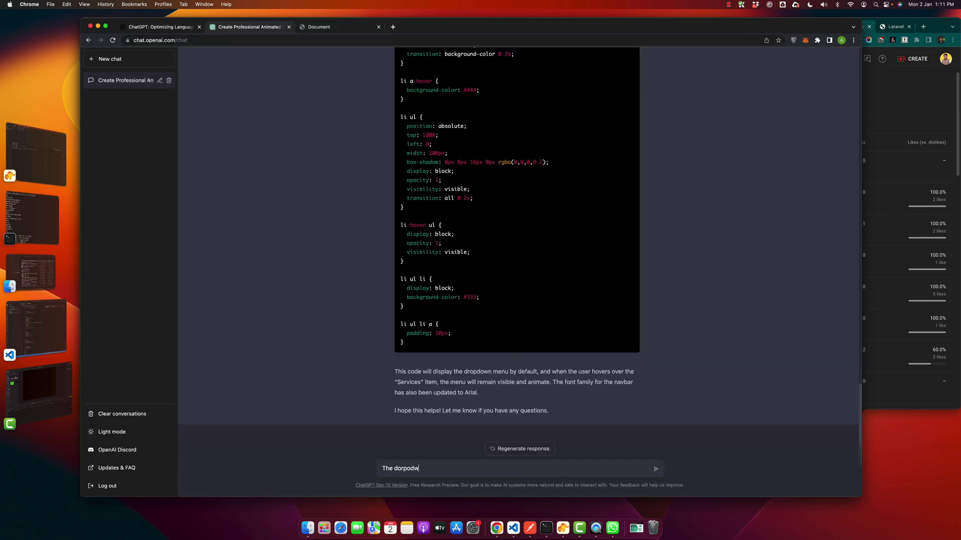
{"action": "key", "text": "BackSpace"}
{"action": "key", "text": "BackSpace"}
{"action": "key", "text": "BackSpace"}
{"action": "type", "text": "r"}
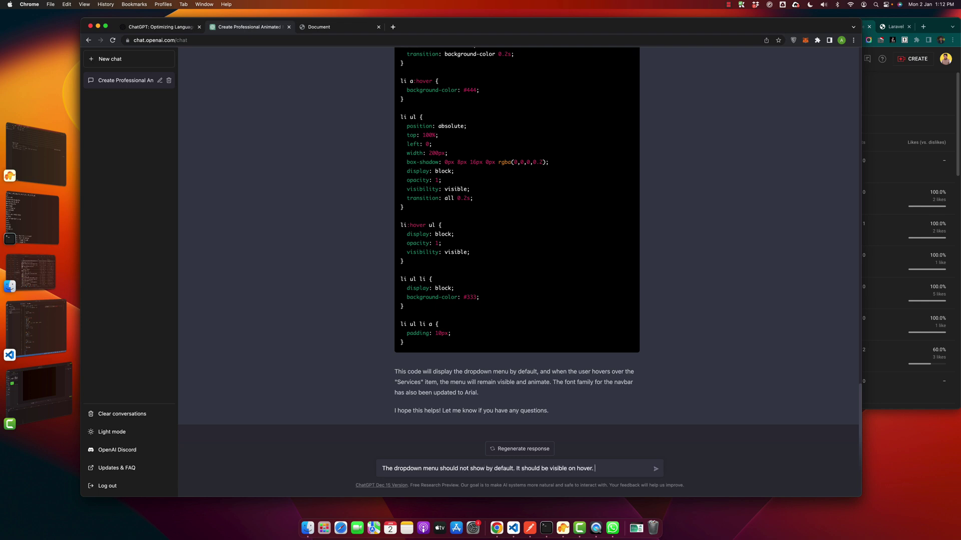
{"action": "type", "text": " I did not see any animation. The dropdown menu should be visible on hover with nice animation."}
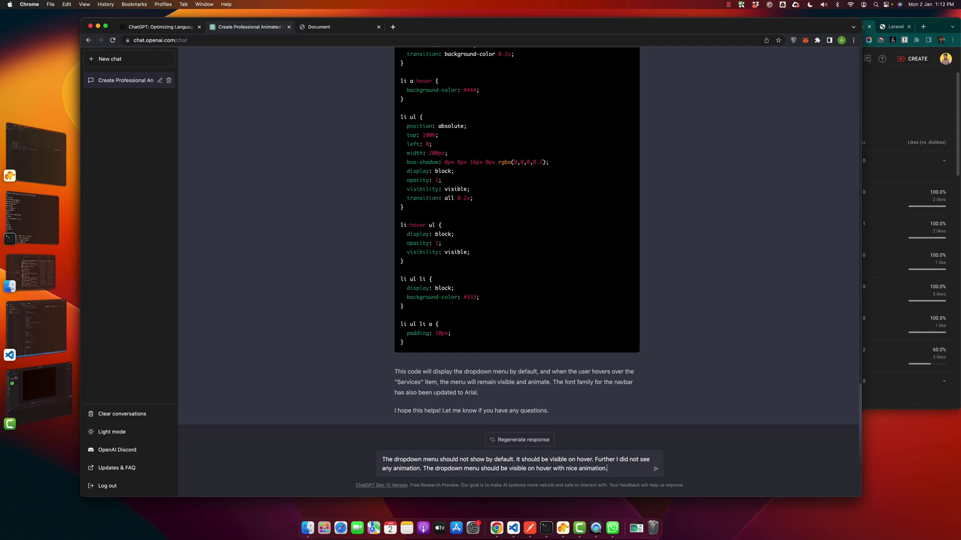
{"action": "key", "text": "Return"}
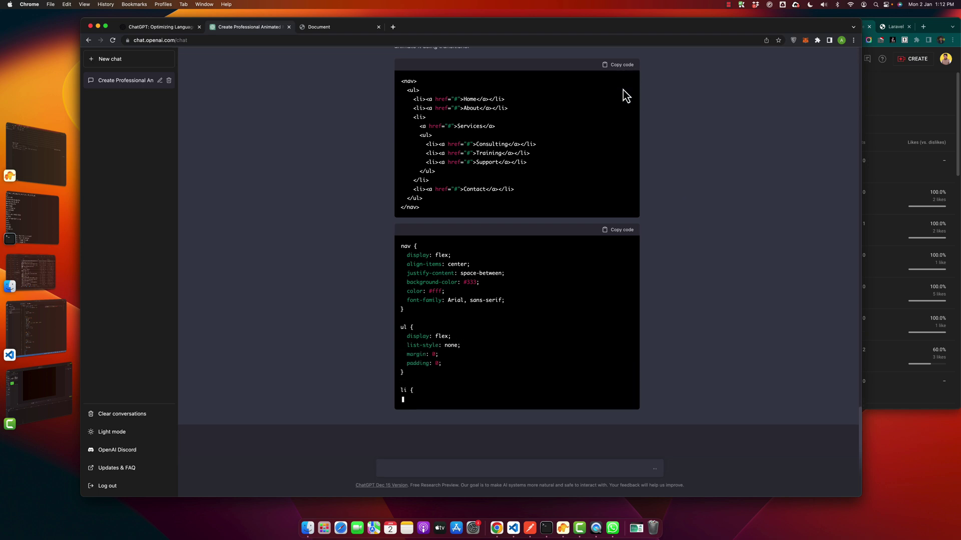
Step: Undo the earlier CSS paste in index.html, select the body's nav markup, and save
{"action": "key", "text": "super+Tab"}
{"action": "key", "text": "super+z"}
{"action": "key", "text": "super+z"}
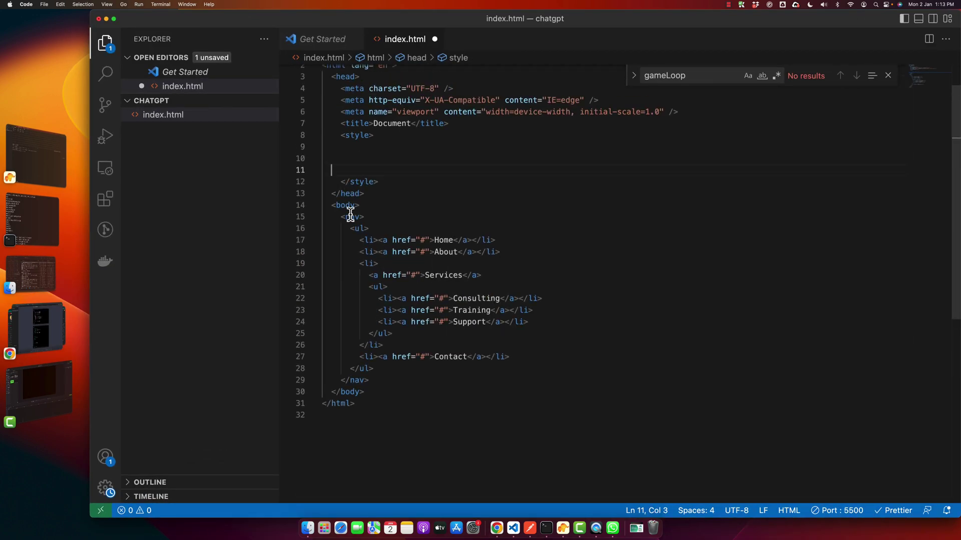
{"action": "mouse_move", "coordinate": [340, 216]}
{"action": "left_mouse_down"}
{"action": "mouse_move", "coordinate": [477, 345]}
{"action": "mouse_move", "coordinate": [489, 378]}
{"action": "left_mouse_up"}
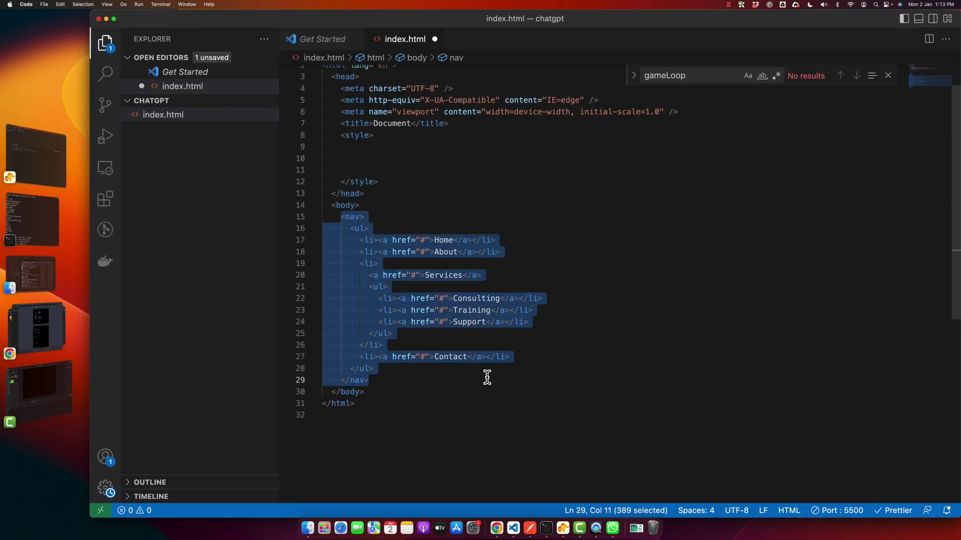
{"action": "key", "text": "super+s"}
{"action": "key", "text": "super+Tab"}
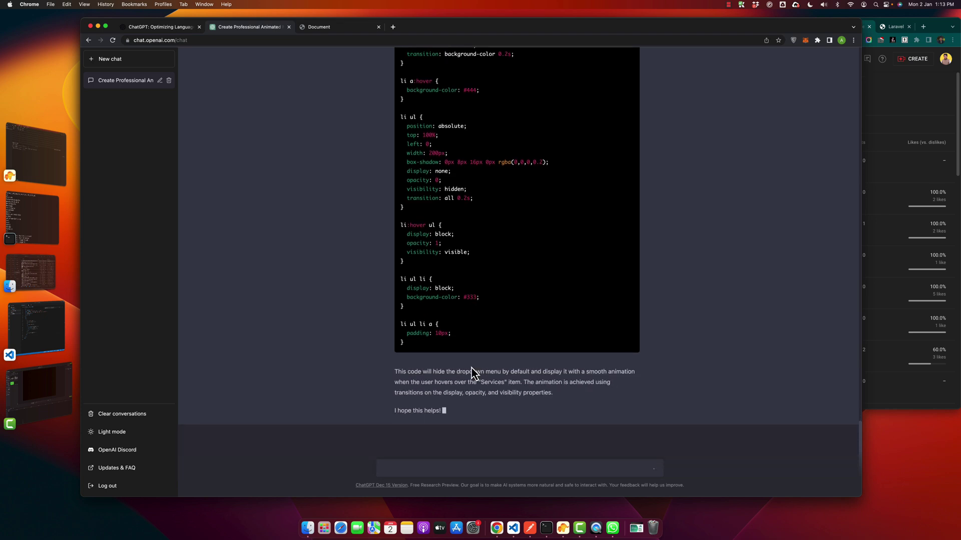
Step: Copy ChatGPT's new hover-dropdown CSS and place the cursor in the empty style block
{"action": "scroll", "coordinate": [545, 261], "scroll_direction": "up", "scroll_amount": 5}
{"action": "scroll", "coordinate": [544, 262], "scroll_direction": "up", "scroll_amount": 3}
{"action": "left_click", "coordinate": [622, 214]}
{"action": "key", "text": "super+Tab"}
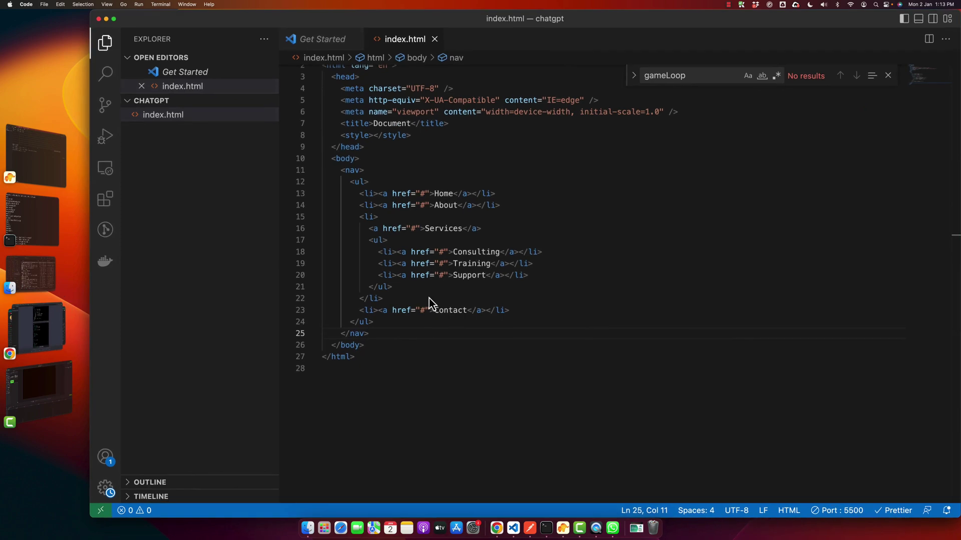
{"action": "left_click", "coordinate": [379, 135]}
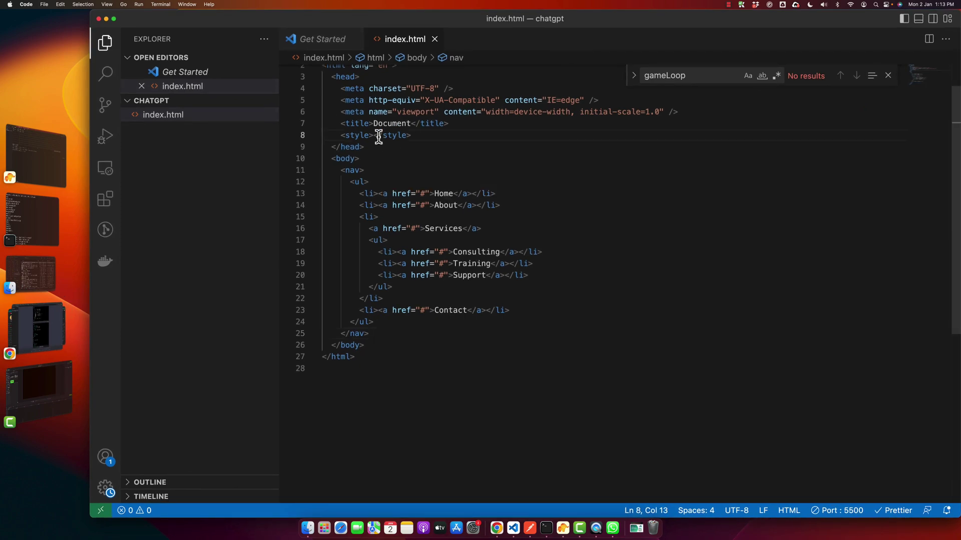
{"action": "key", "text": "super+v"}
{"action": "key", "text": "super+Tab"}
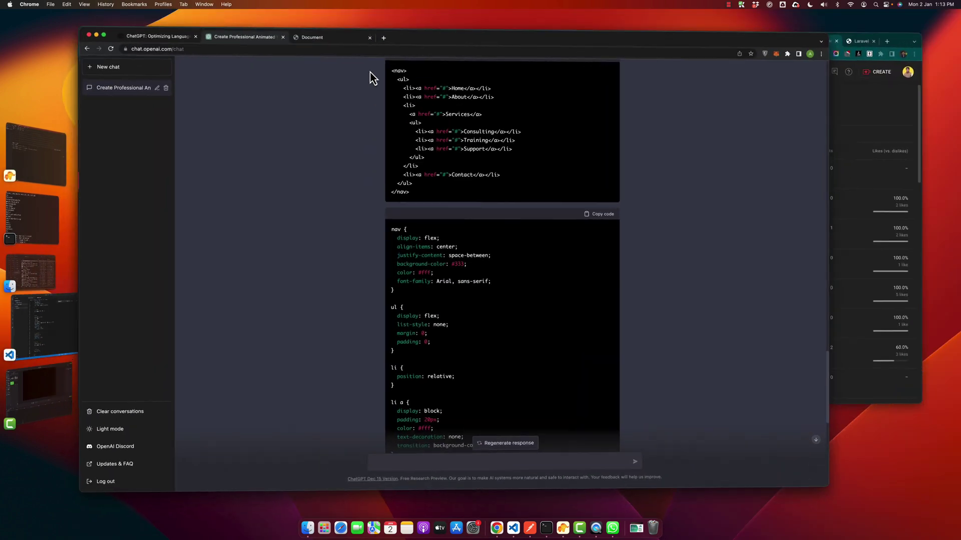
{"action": "left_click", "coordinate": [322, 28]}
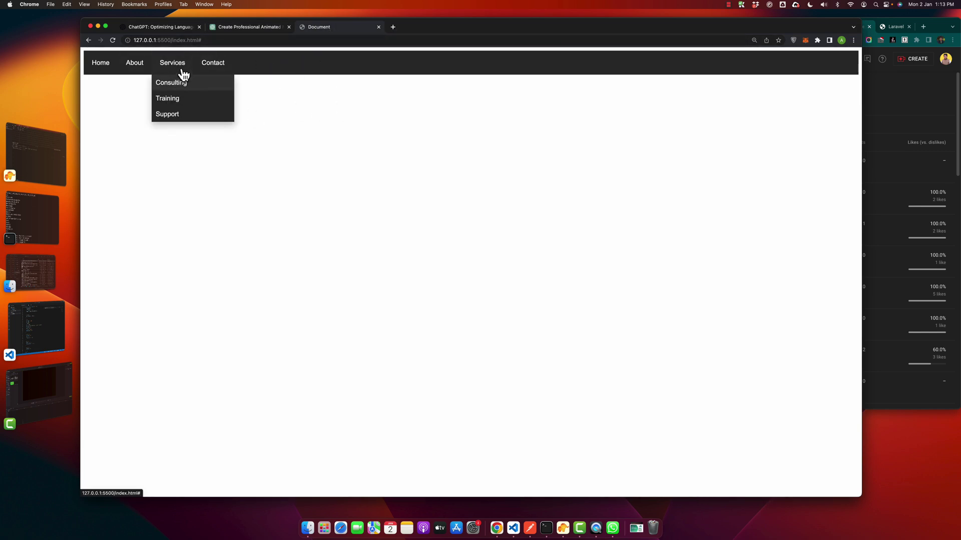
{"action": "left_click", "coordinate": [256, 28]}
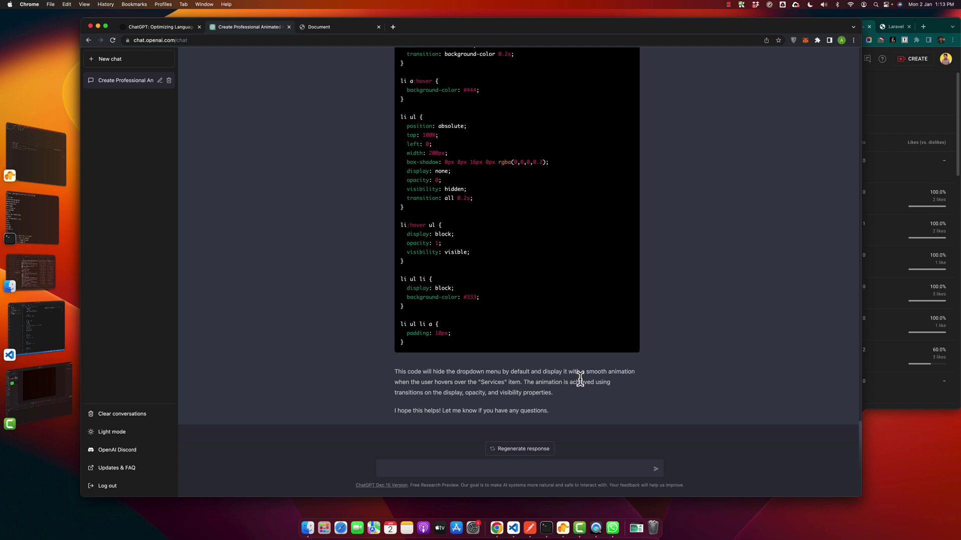
{"action": "key", "text": "super+Tab"}
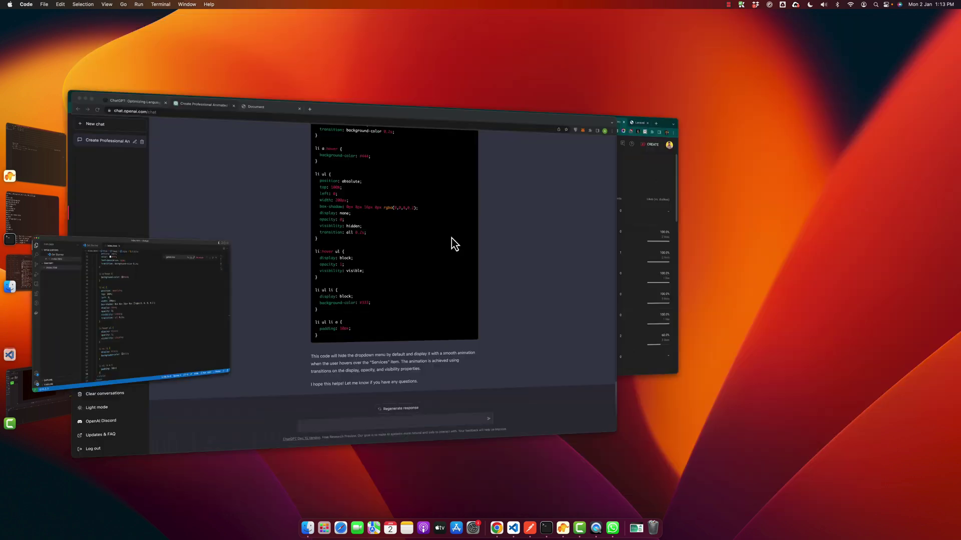
{"action": "key", "text": "super+Tab"}
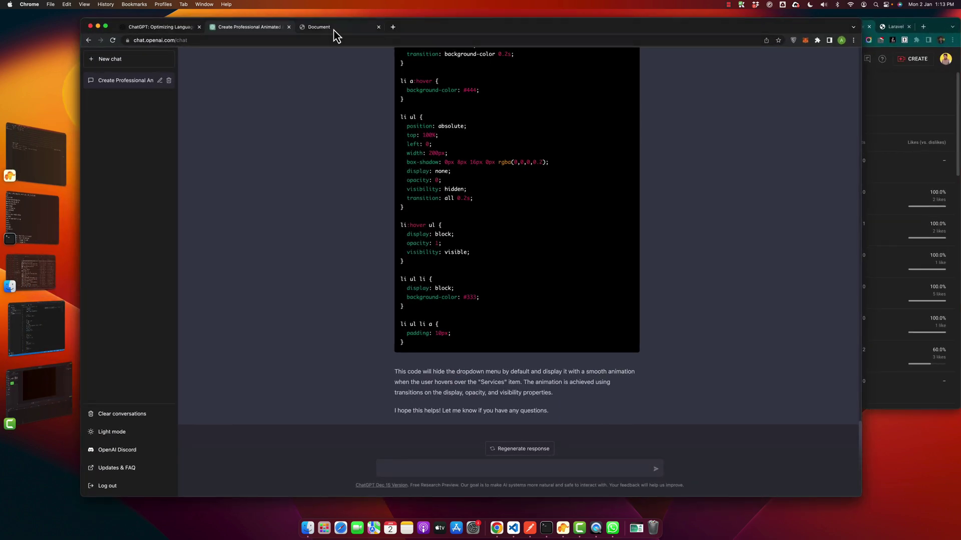
Step: Check the local preview: Consulting, Training and Support appear only when hovering Services
{"action": "left_click", "coordinate": [332, 29]}
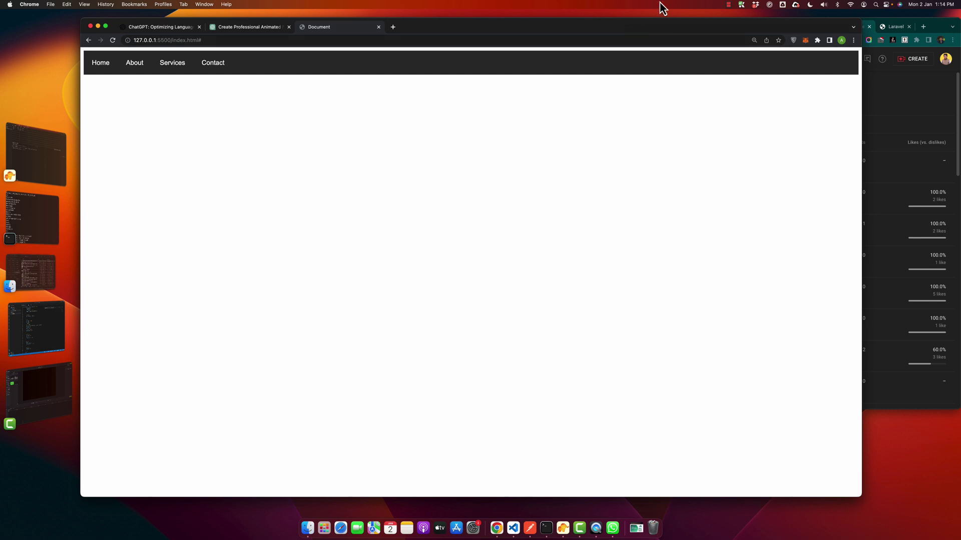
{"action": "left_click", "coordinate": [729, 6]}
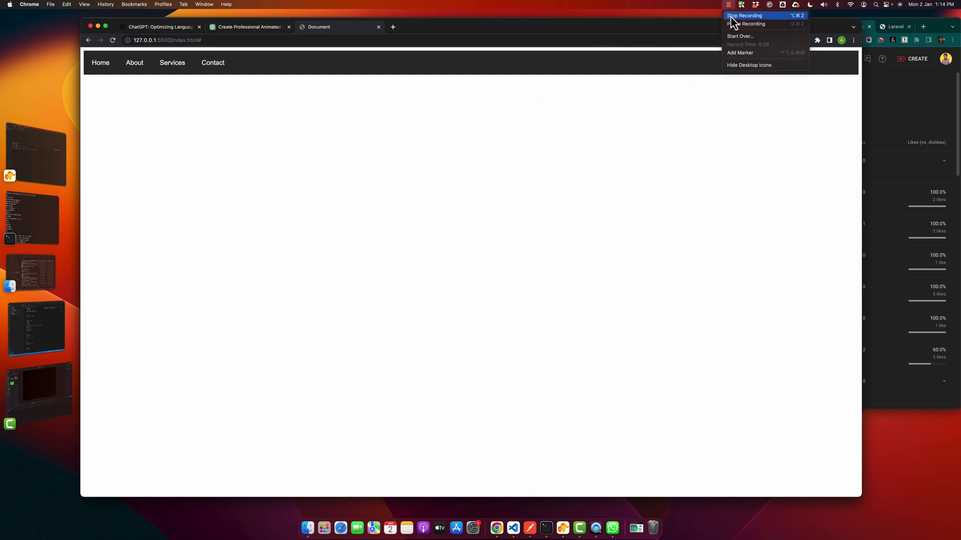